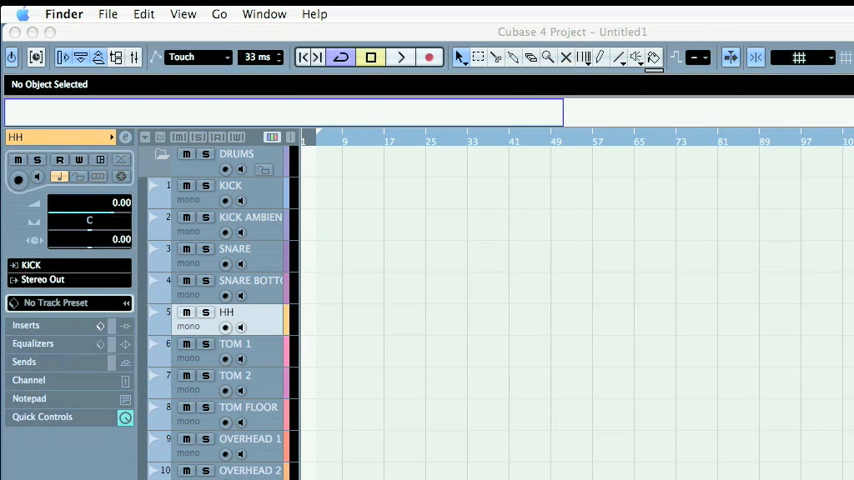
# Step: Activate the Cubase drum project window and bring up its mixer with F3
pyautogui.click(470, 30)
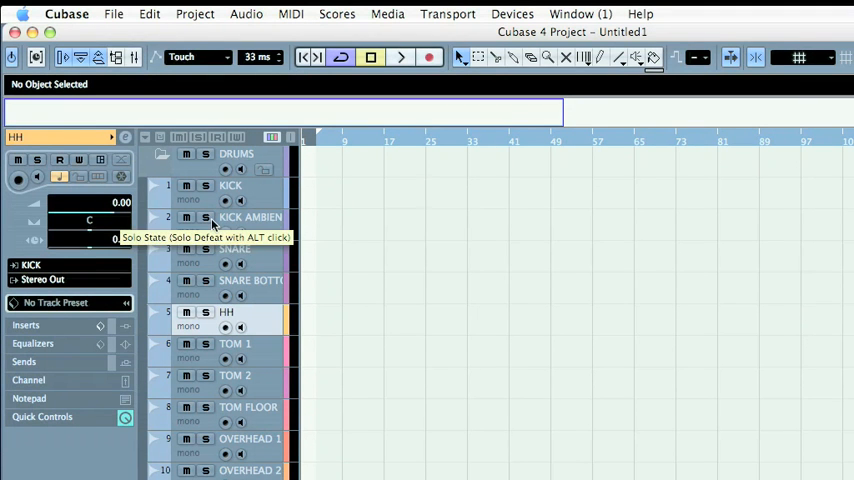
pyautogui.press('F3')
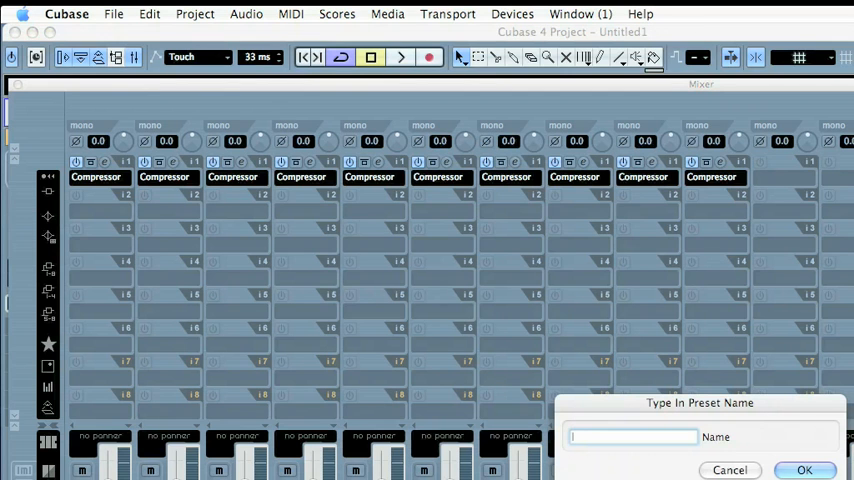
pyautogui.write('Input')
pyautogui.write(' M')
pyautogui.write('ixer')
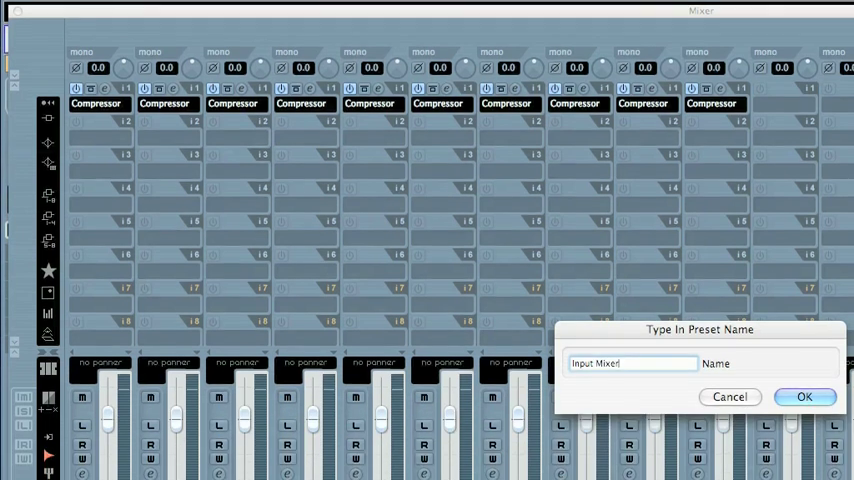
# Step: Confirm the input-channel mixer preset under the name 'Input Mixer'
pyautogui.press('Return')
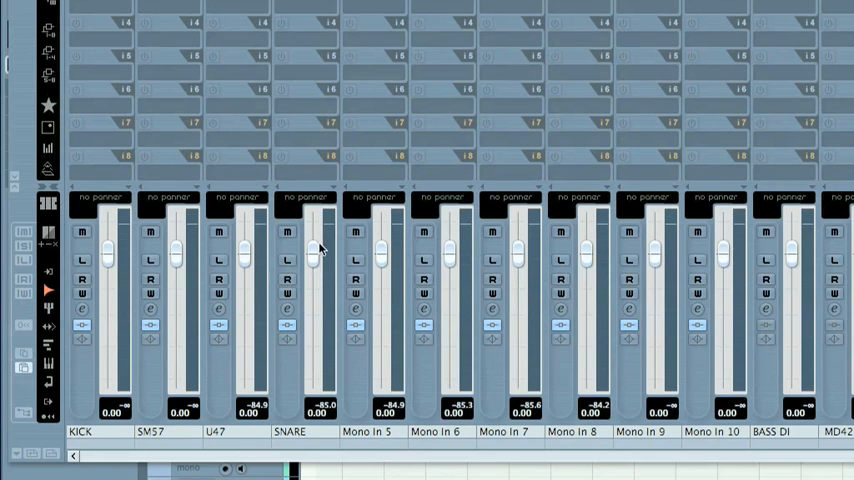
# Step: Load all mixer settings from 'VST MIXER empty.vmx' to reset the channels
pyautogui.rightClick(18, 140)
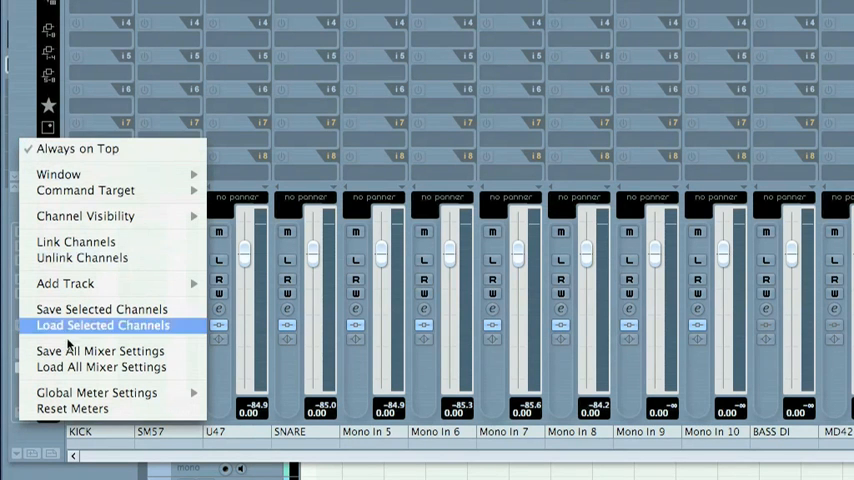
pyautogui.click(100, 366)
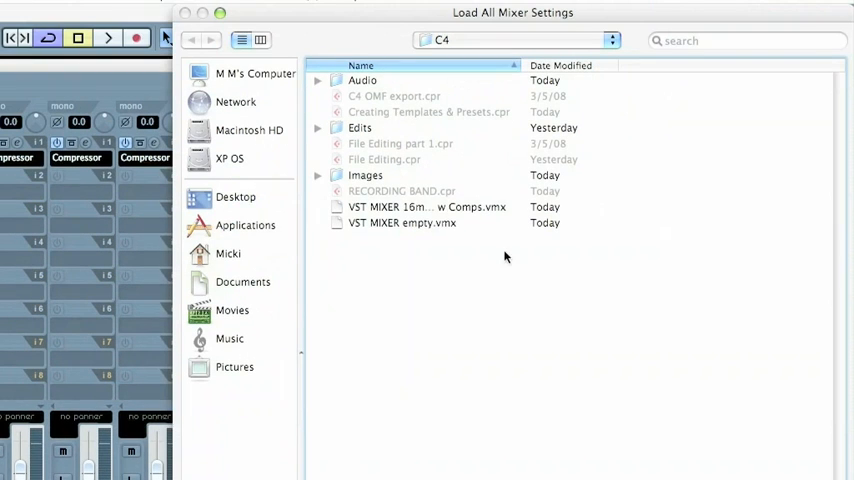
pyautogui.click(380, 226)
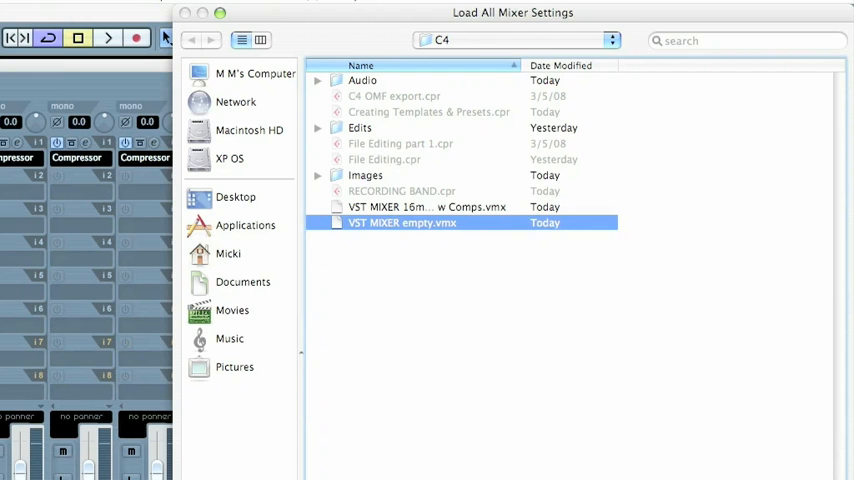
pyautogui.press('Return')
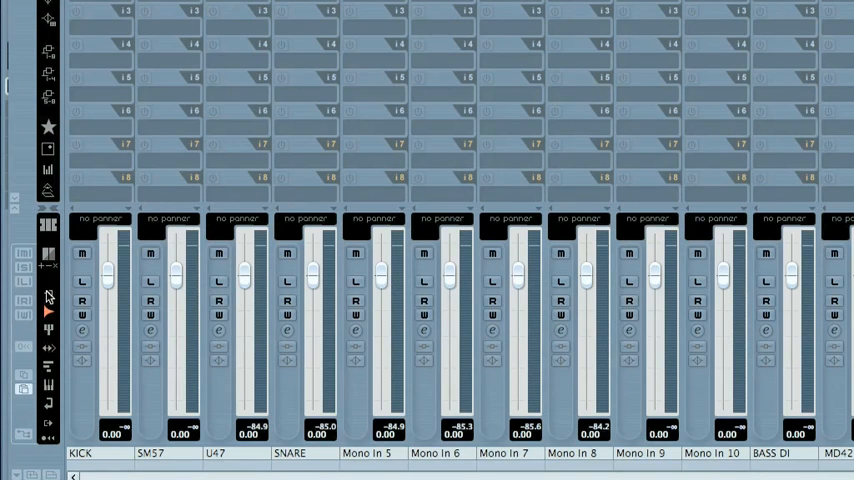
# Step: Show audio track channels instead of inputs and store the view preset 'Playback Mixer'
pyautogui.click(49, 297)
pyautogui.click(49, 310)
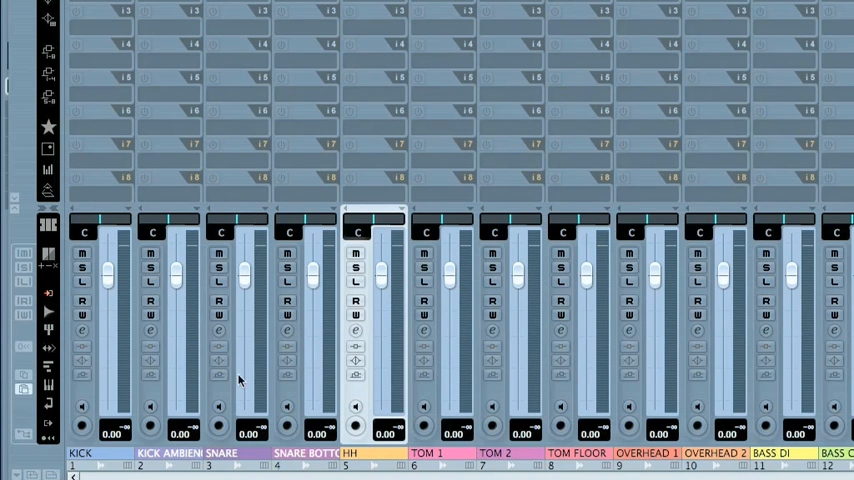
pyautogui.click(30, 475)
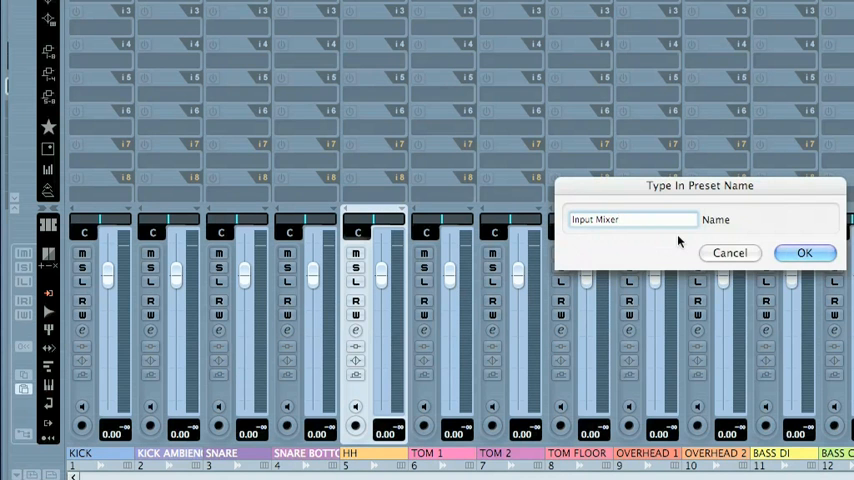
pyautogui.press('BackSpace')
pyautogui.press('BackSpace')
pyautogui.press('BackSpace')
pyautogui.press('BackSpace')
pyautogui.press('BackSpace')
pyautogui.press('BackSpace')
pyautogui.press('BackSpace')
pyautogui.press('BackSpace')
pyautogui.write('Playback')
pyautogui.write(' Mixe')
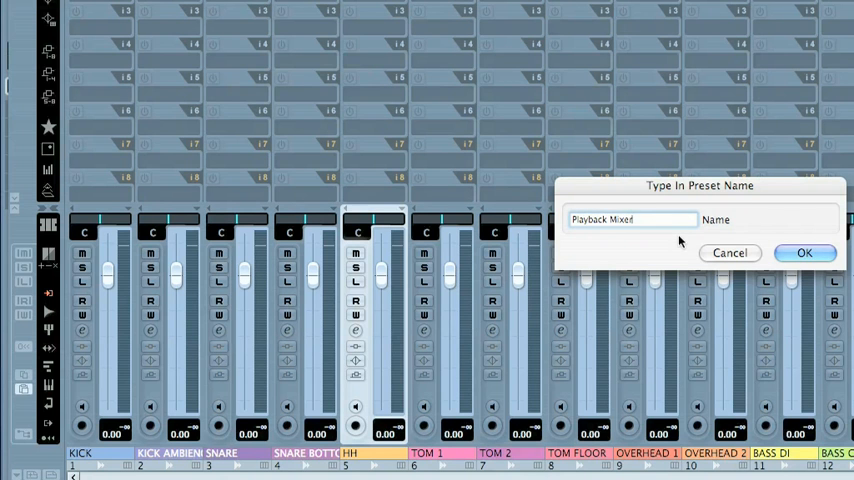
pyautogui.write('r')
pyautogui.click(805, 252)
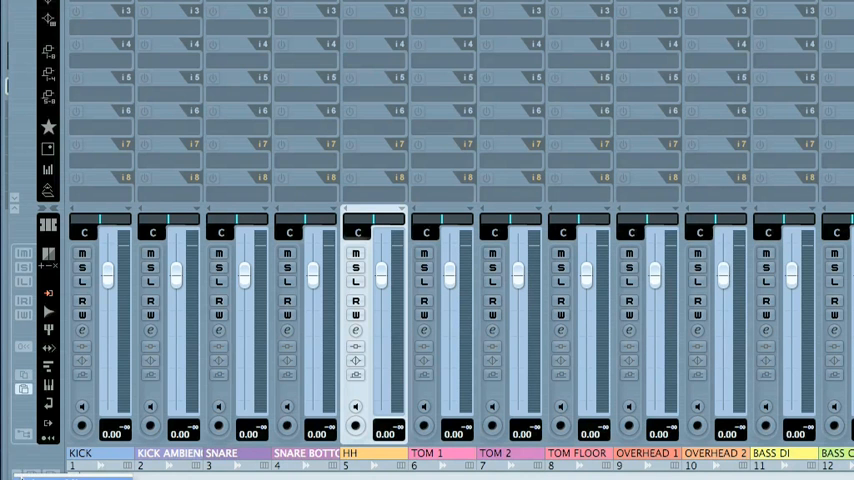
# Step: Toggle the input channels on and back off to check the Playback Mixer view
pyautogui.click(17, 474)
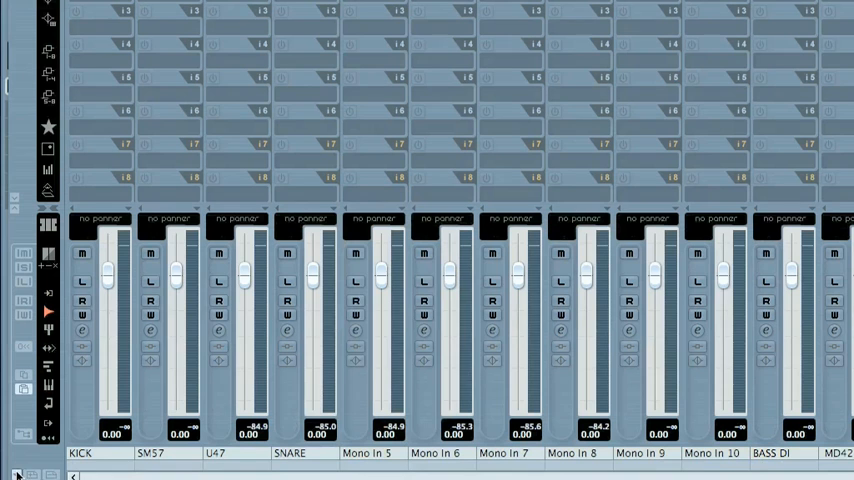
pyautogui.click(17, 474)
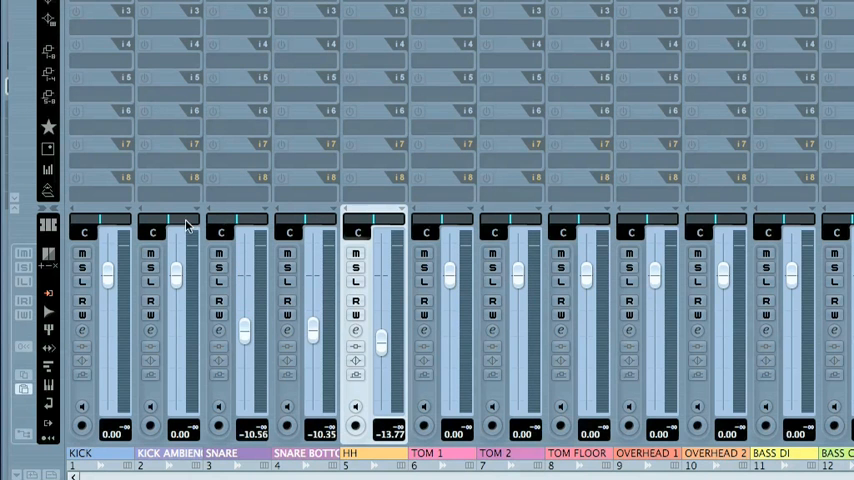
pyautogui.scroll(-3, 228, 218)
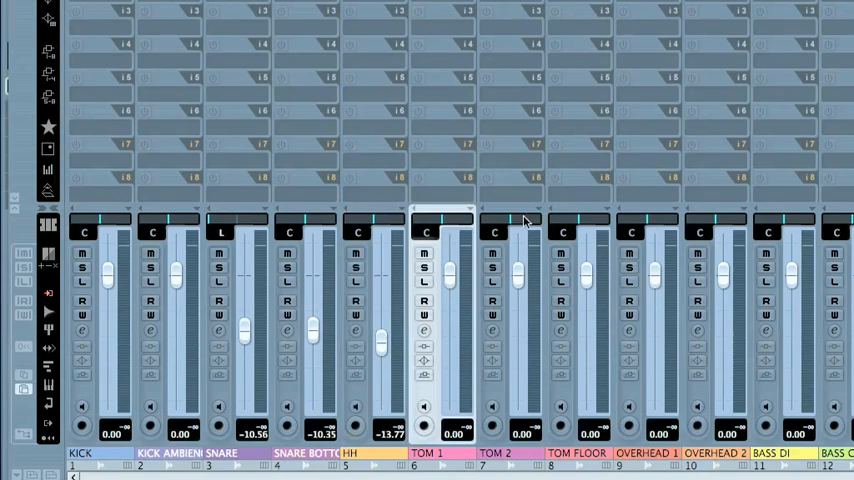
pyautogui.scroll(5, 475, 222)
pyautogui.scroll(5, 475, 150)
pyautogui.scroll(-7, 462, 65)
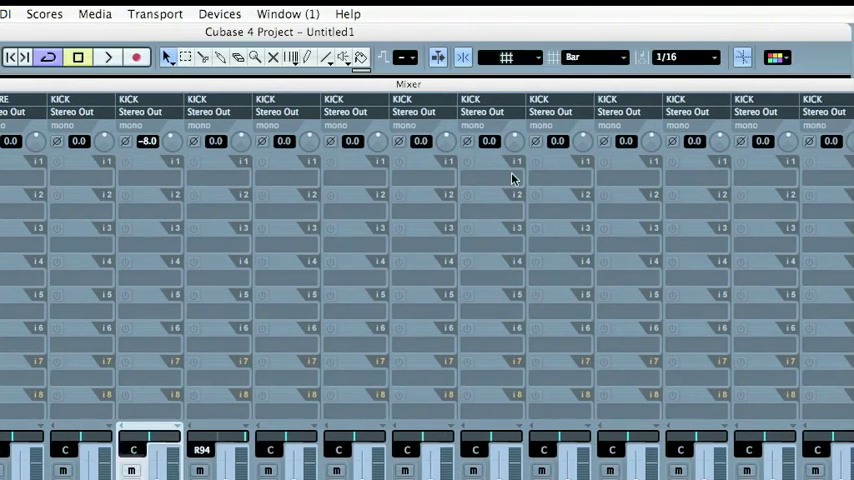
# Step: Insert a Compressor on BASS DI, lower its fader to -4.81 dB and cut an EQ band
pyautogui.click(445, 180)
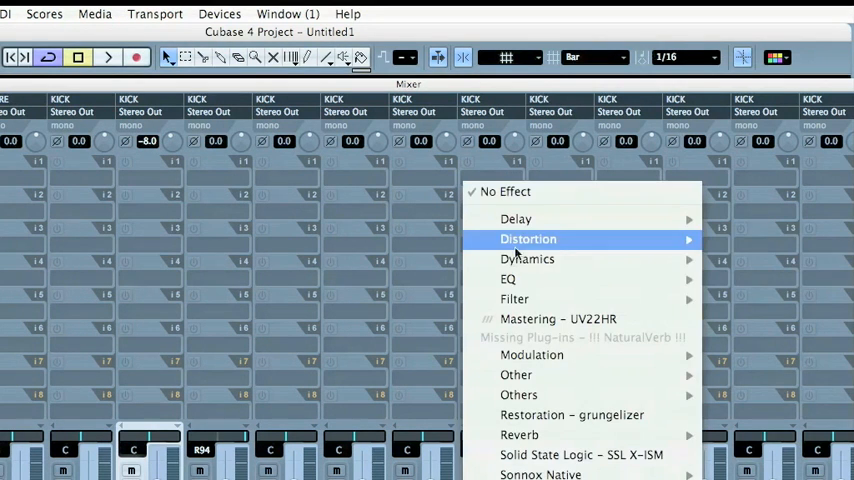
pyautogui.click(750, 252)
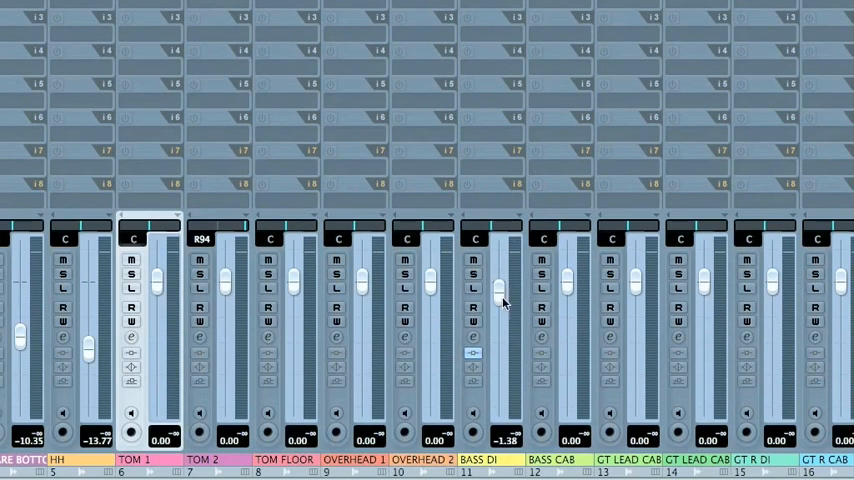
pyautogui.moveTo(501, 292); pyautogui.dragTo(501, 312)
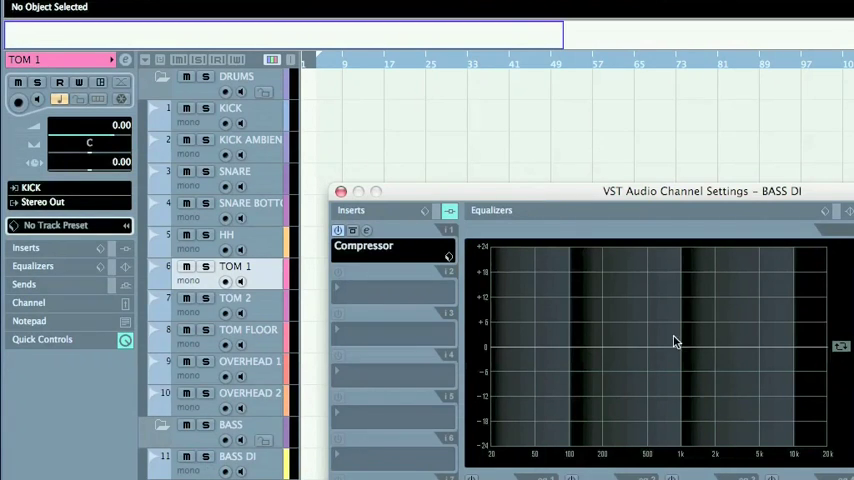
pyautogui.click(612, 368)
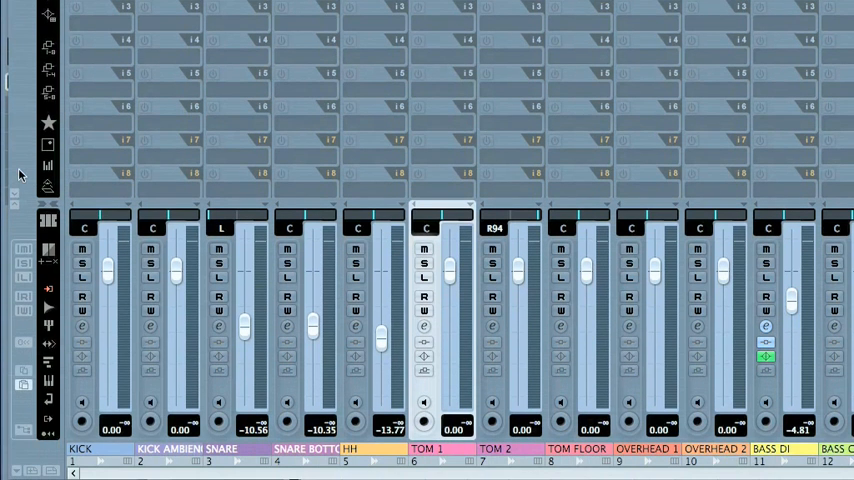
# Step: Start Save All Mixer Settings and name the file 'Band XYZ date mixdown' in the C4 folder
pyautogui.rightClick(18, 173)
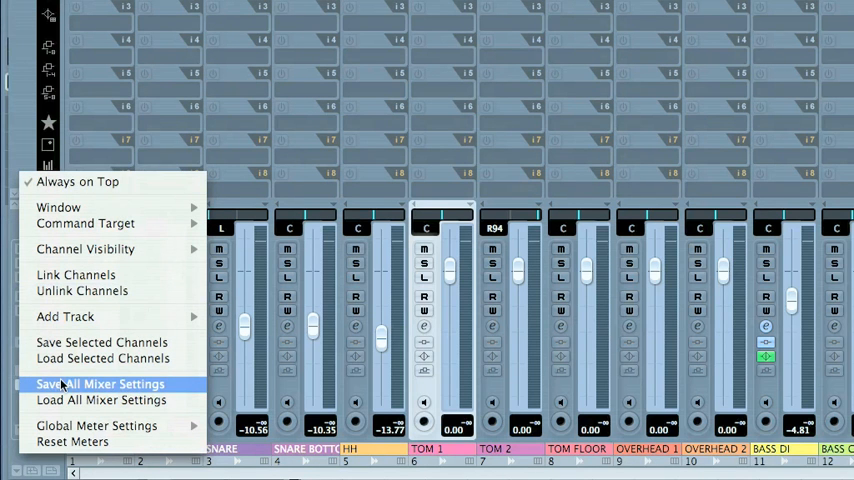
pyautogui.click(62, 385)
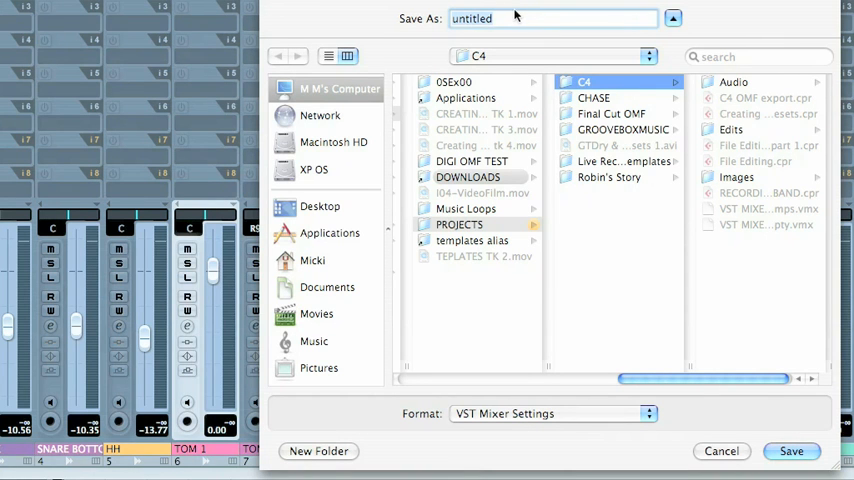
pyautogui.write('Band ')
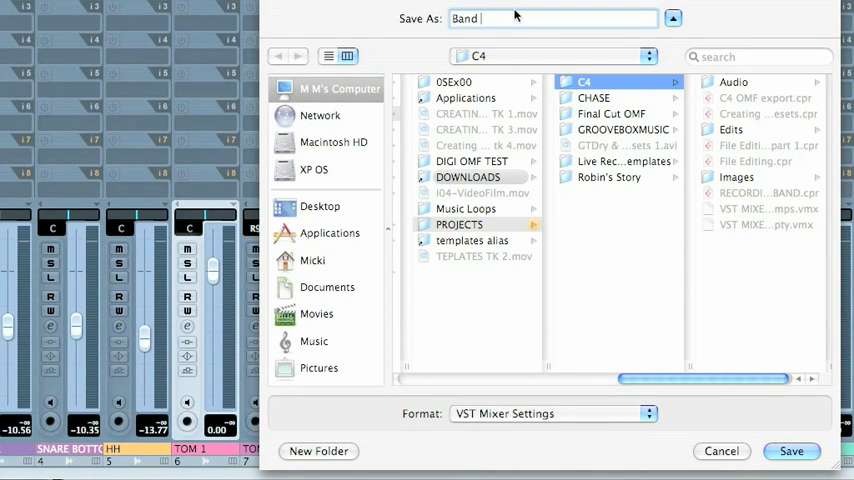
pyautogui.write('XYZ ')
pyautogui.write('date')
pyautogui.write(' tk')
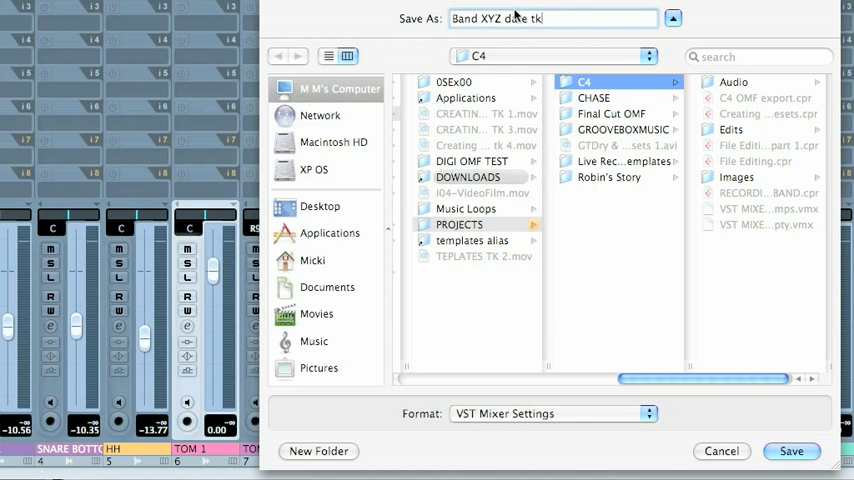
pyautogui.press('BackSpace')
pyautogui.press('BackSpace')
pyautogui.write('mix')
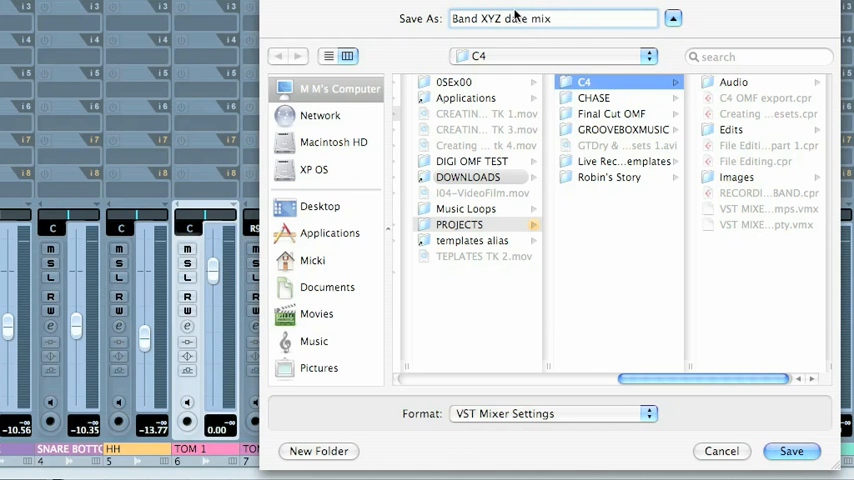
pyautogui.write('down')
# Step: Save the mixdown settings file, then load 'VST MIXER empty.vmx' so all faders read 0.00
pyautogui.click(791, 451)
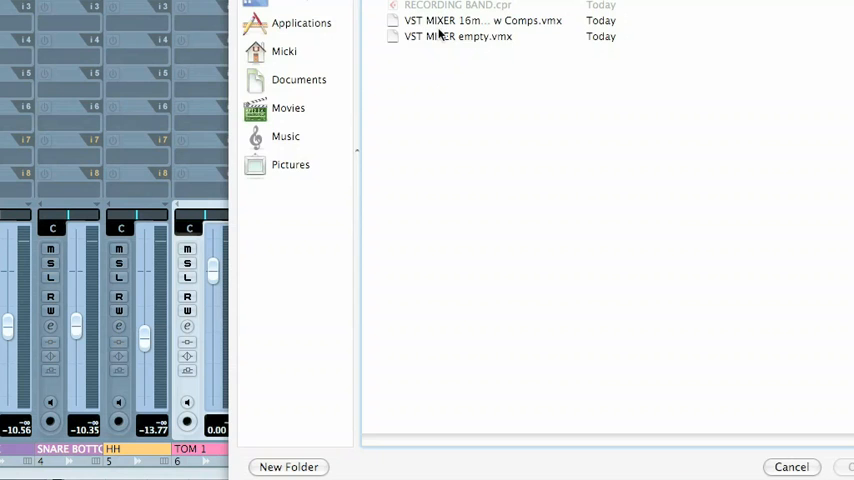
pyautogui.click(440, 36)
pyautogui.press('Return')
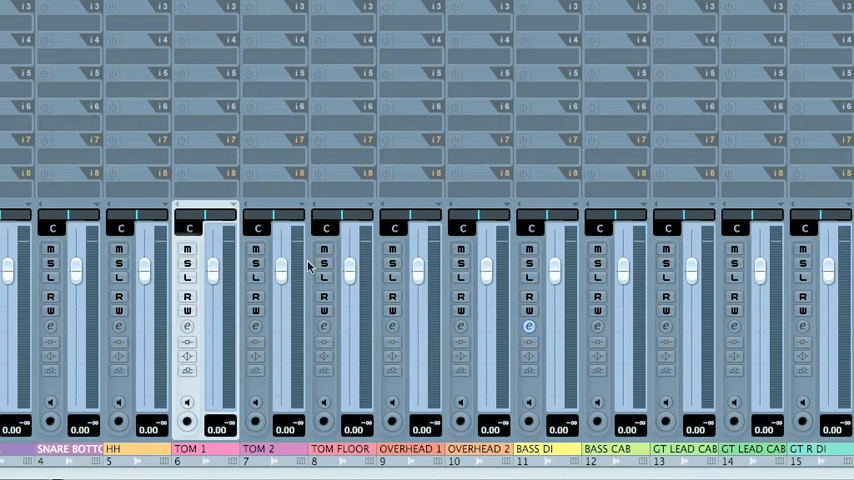
# Step: Lower BASS DI to -4.27 dB and add a -15 dB EQ dip near 6252 Hz
pyautogui.click(549, 250)
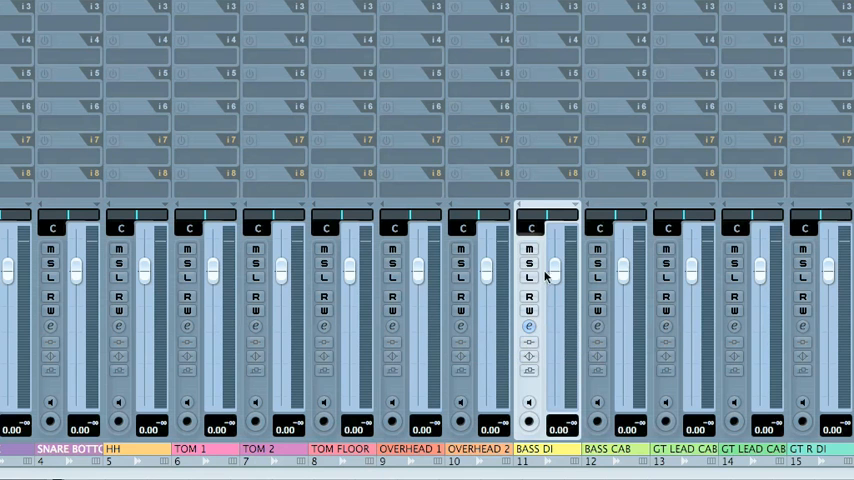
pyautogui.moveTo(555, 275); pyautogui.dragTo(555, 298)
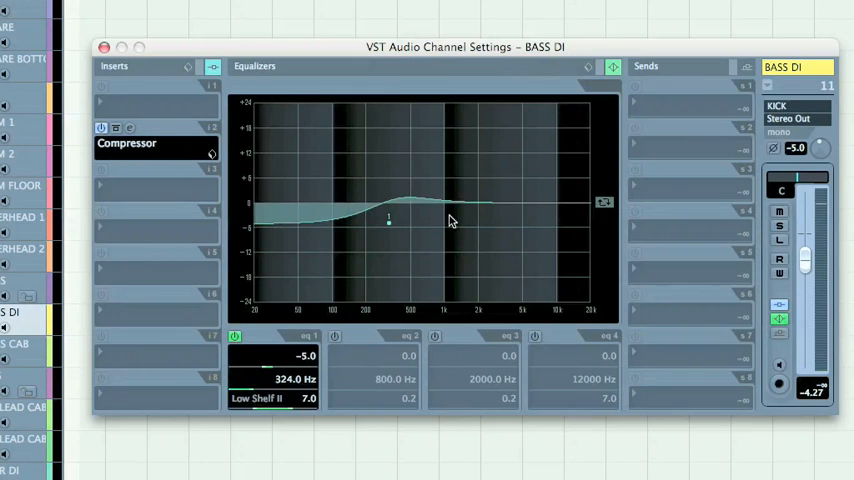
pyautogui.moveTo(553, 206); pyautogui.dragTo(533, 262)
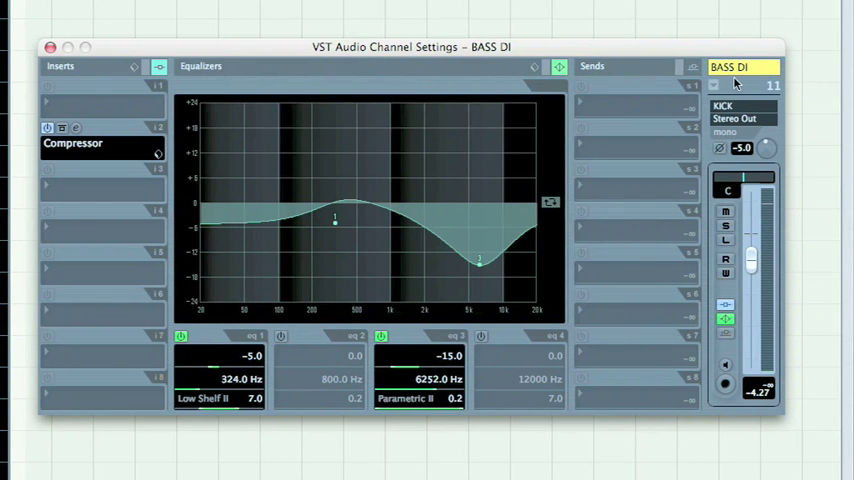
pyautogui.click(735, 83)
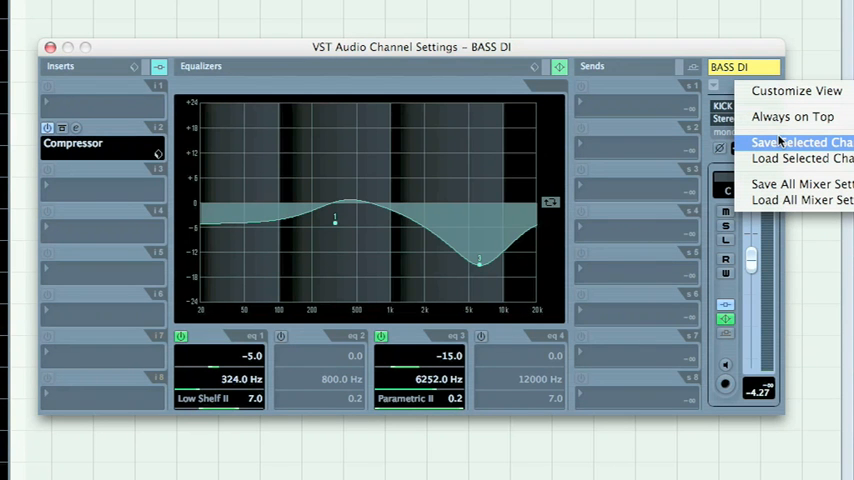
# Step: Save the selected BASS DI channel settings as 'Bass DI date' in the C4 folder
pyautogui.click(778, 141)
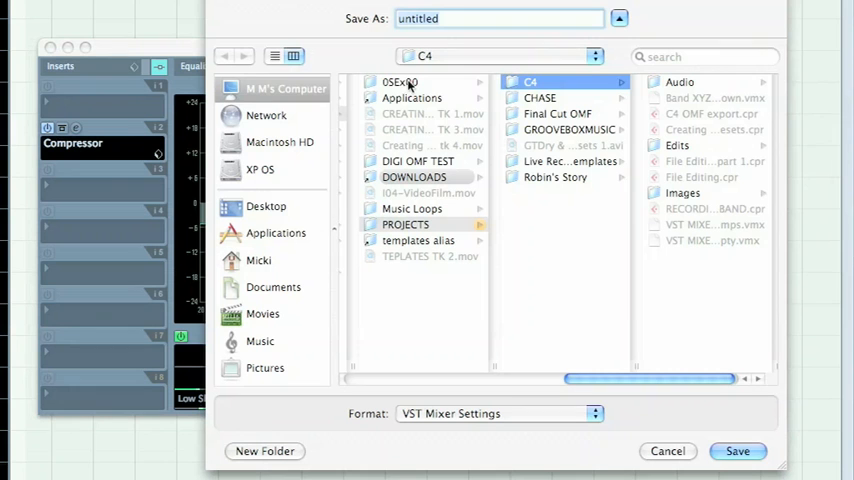
pyautogui.write('B')
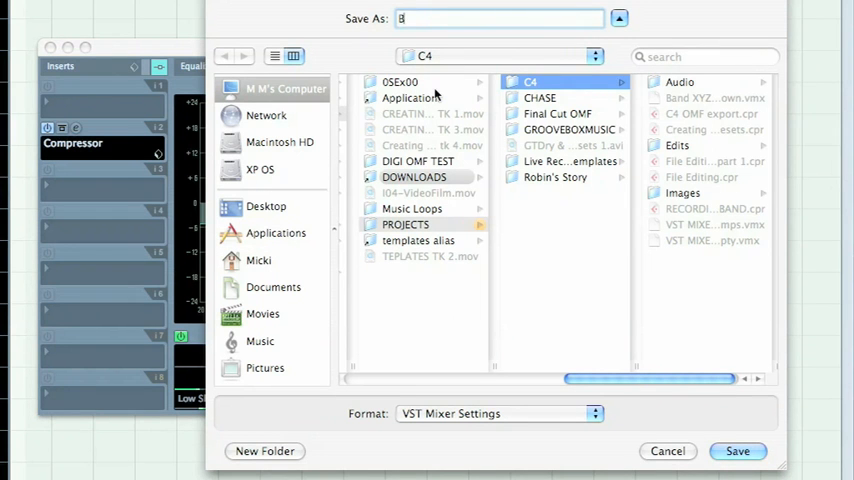
pyautogui.write('ass DI ')
pyautogui.write('date')
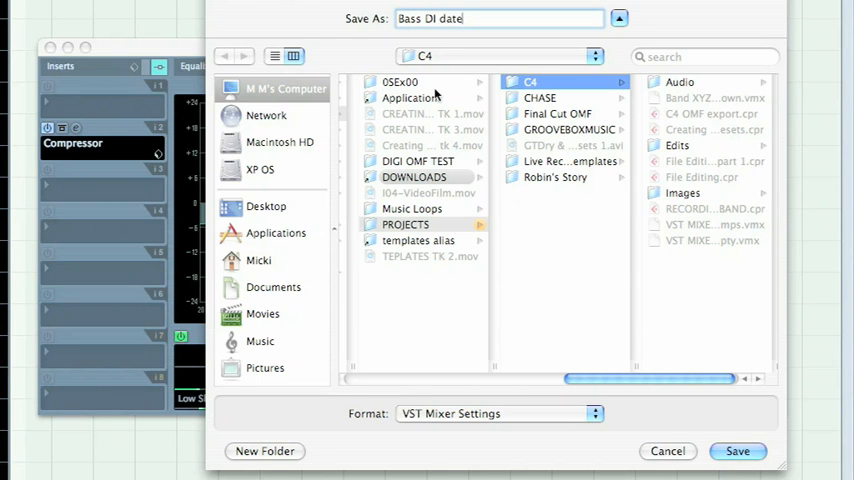
pyautogui.click(737, 451)
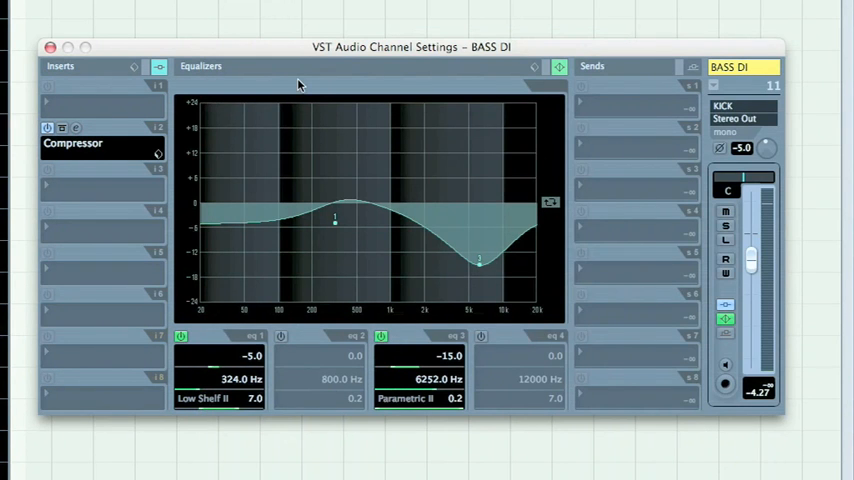
pyautogui.press('Return')
pyautogui.press('F3')
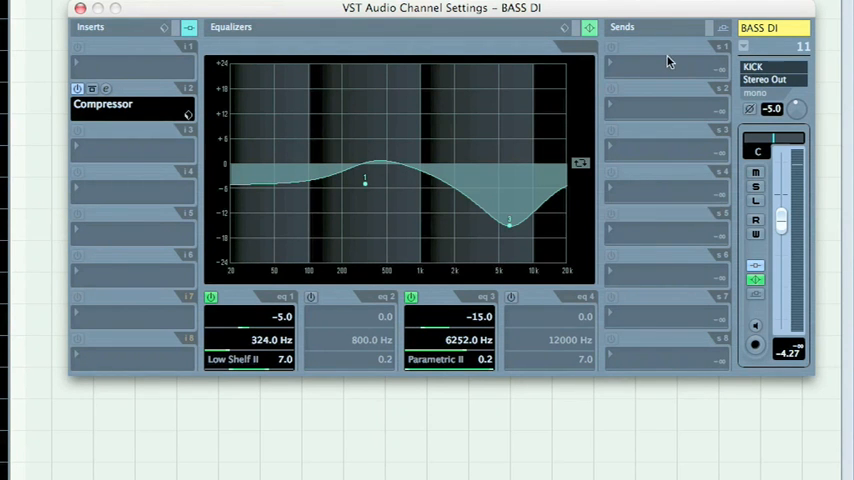
pyautogui.rightClick(781, 46)
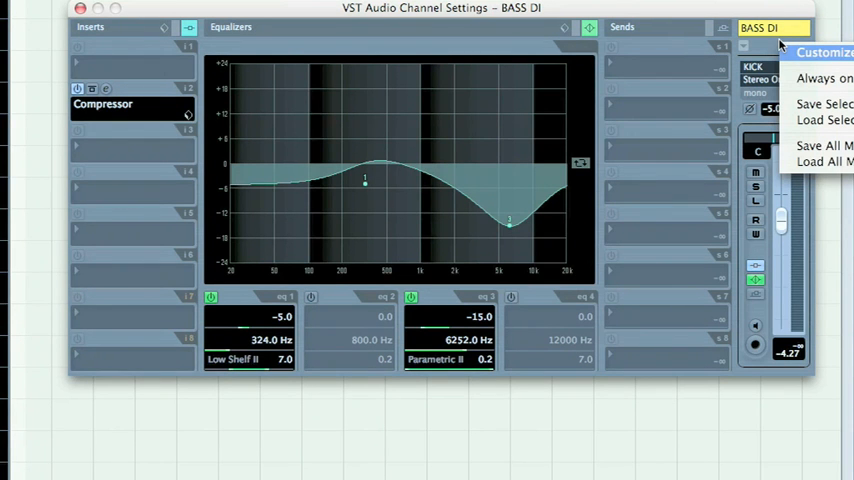
pyautogui.click(500, 30)
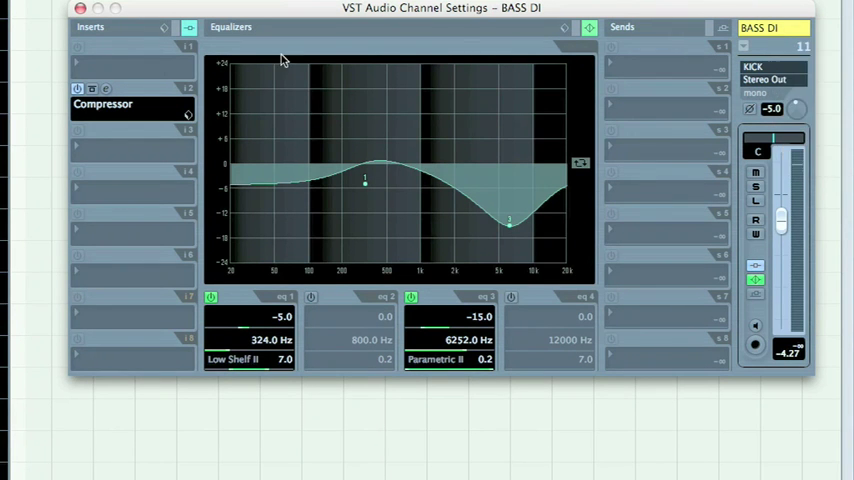
# Step: Add Chopper below the Compressor on BASS DI and store the inserts as preset 'Bass DI 2'
pyautogui.click(188, 27)
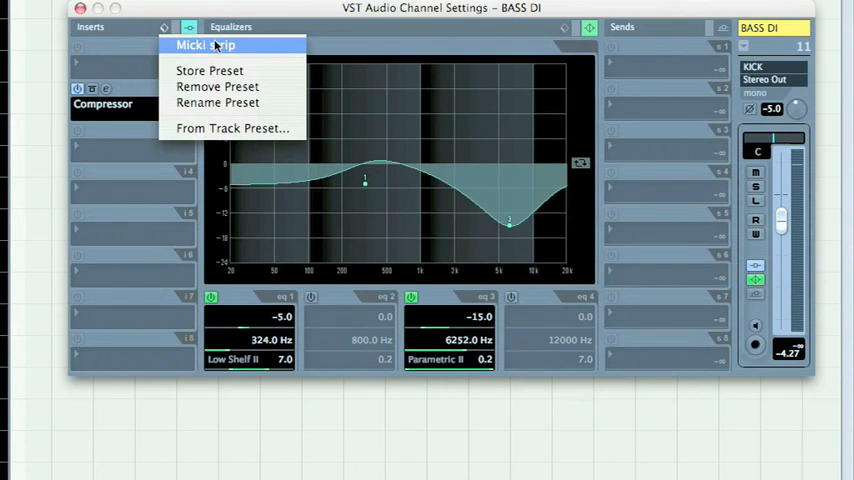
pyautogui.click(180, 90)
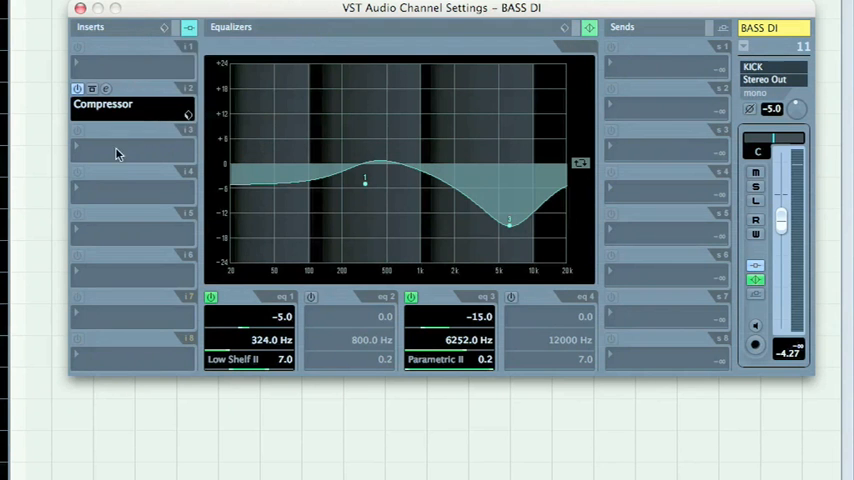
pyautogui.click(126, 149)
pyautogui.moveTo(160, 182)
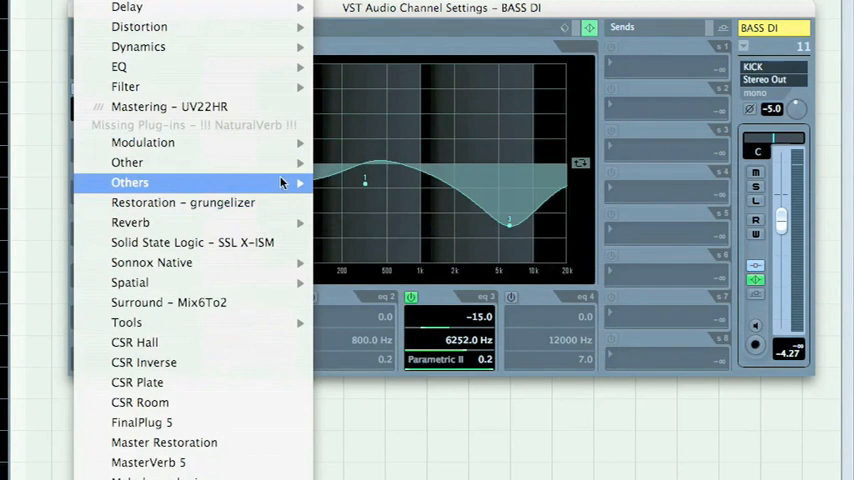
pyautogui.click(375, 203)
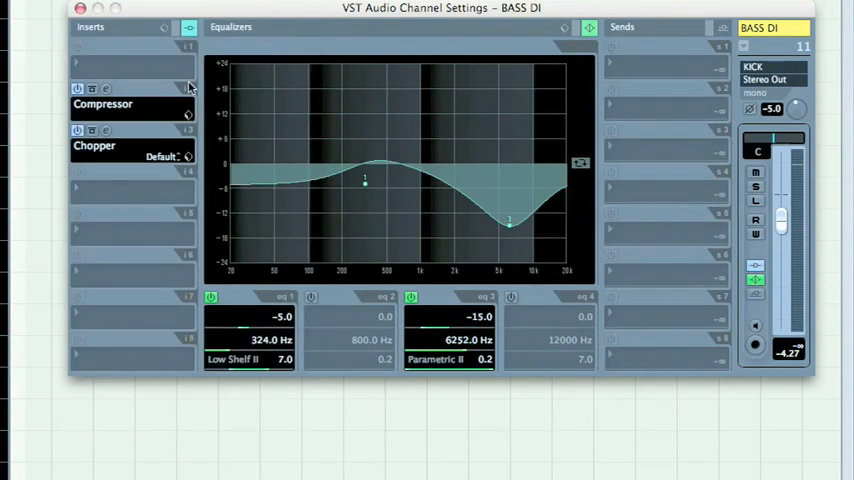
pyautogui.click(166, 27)
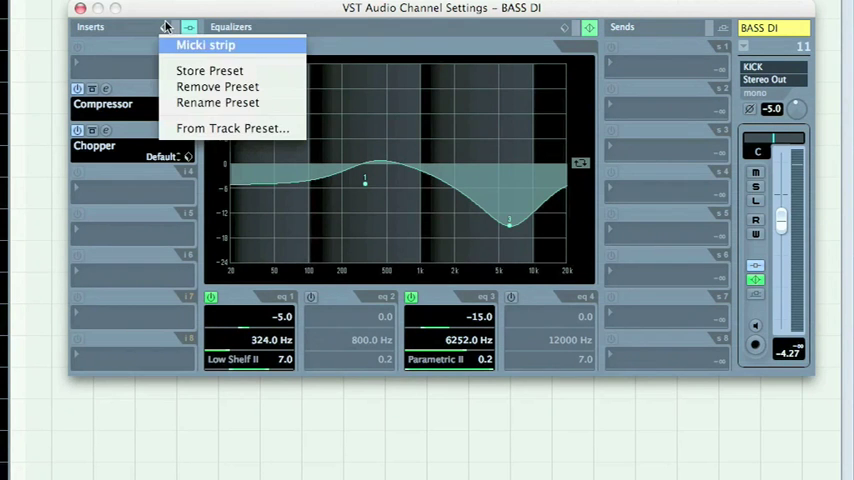
pyautogui.click(215, 72)
pyautogui.write('Ba')
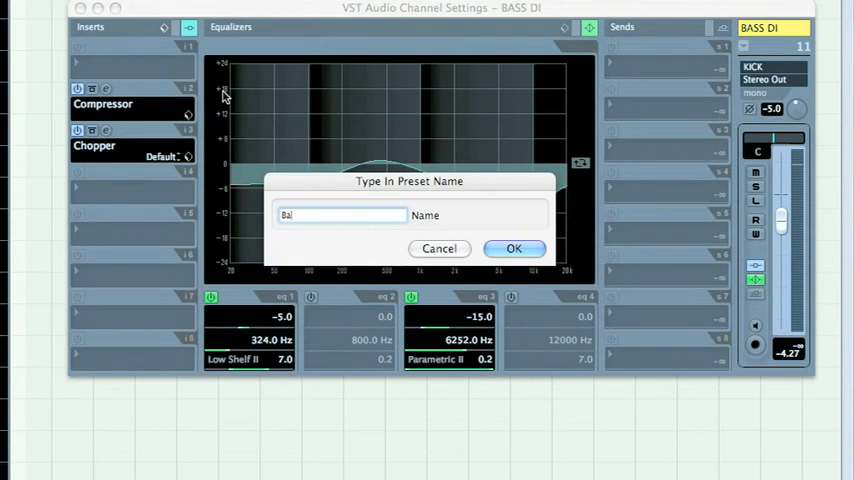
pyautogui.write('ss DI 2')
pyautogui.press('Return')
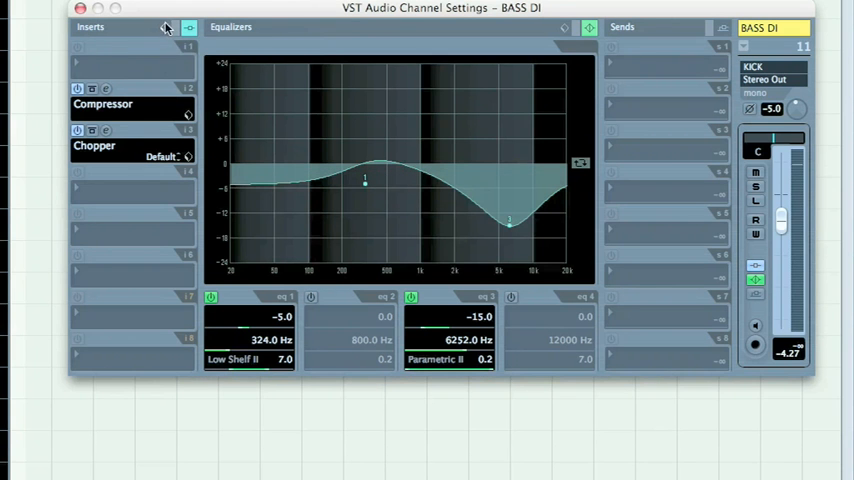
# Step: Remove the 'Bass DI 2' insert preset and recall the Compressor-and-MonoDelay insert preset
pyautogui.click(166, 27)
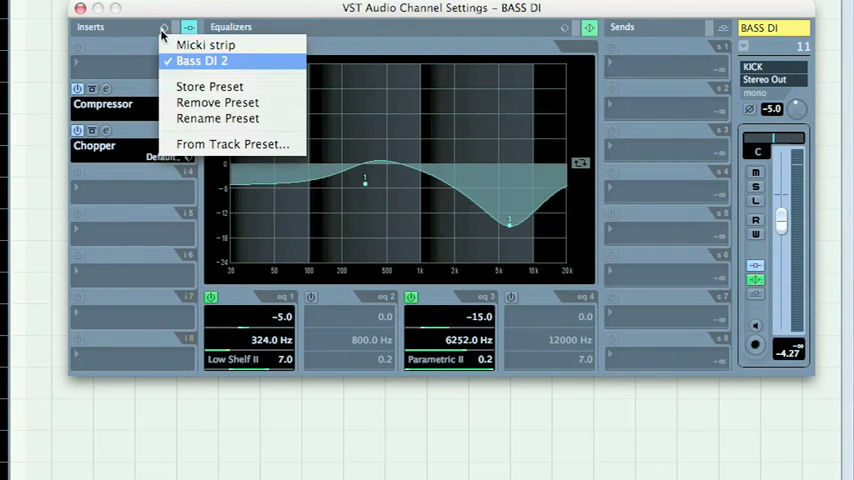
pyautogui.click(205, 103)
pyautogui.click(166, 27)
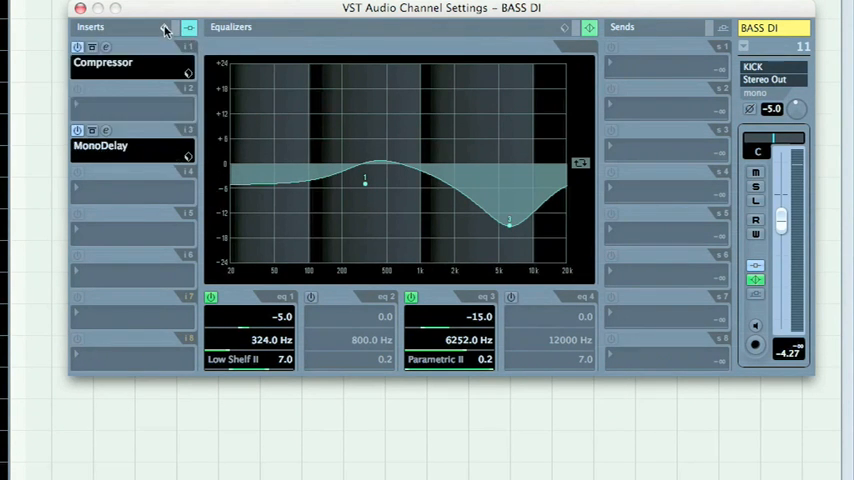
pyautogui.click(166, 27)
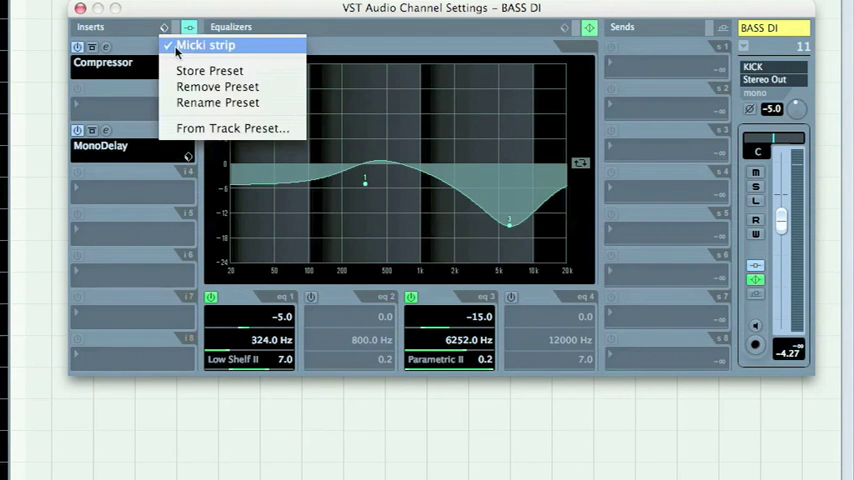
pyautogui.click(225, 90)
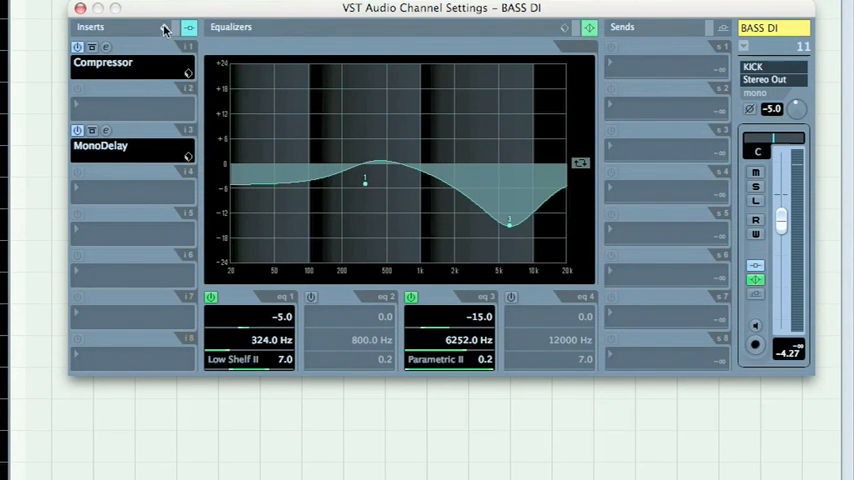
pyautogui.click(166, 27)
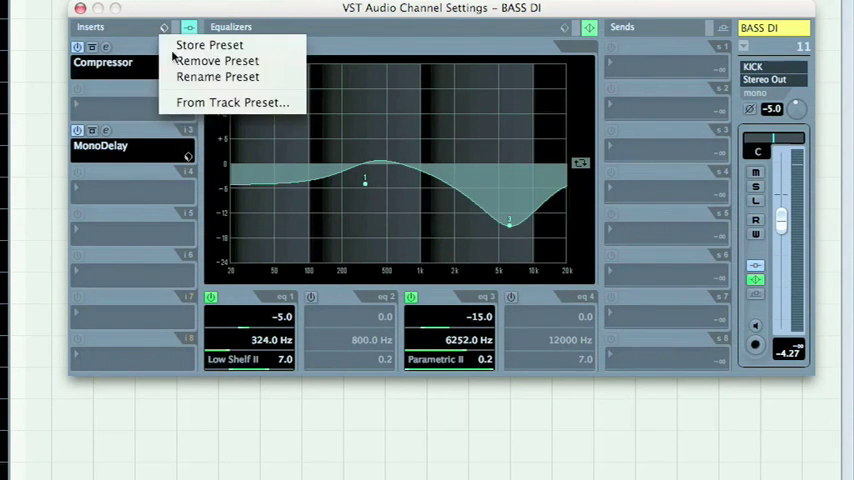
# Step: Bring up the track preset browser listing presets such as 1960s Blues and 1965 Combo
pyautogui.click(198, 100)
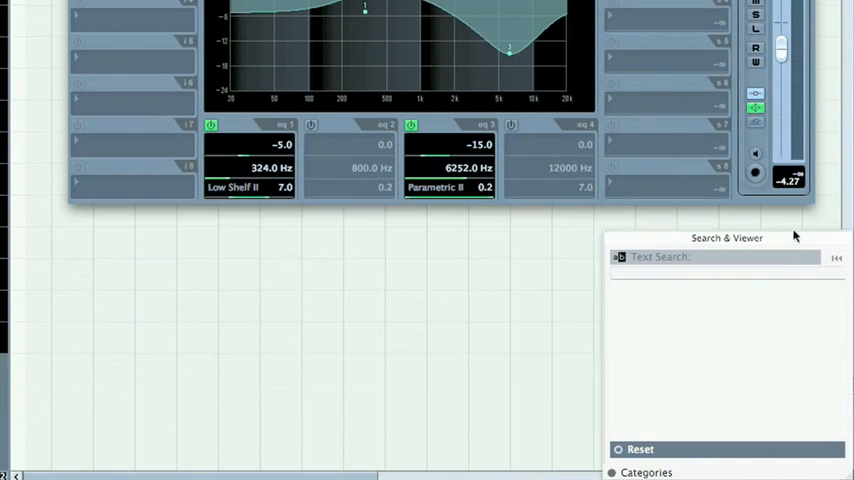